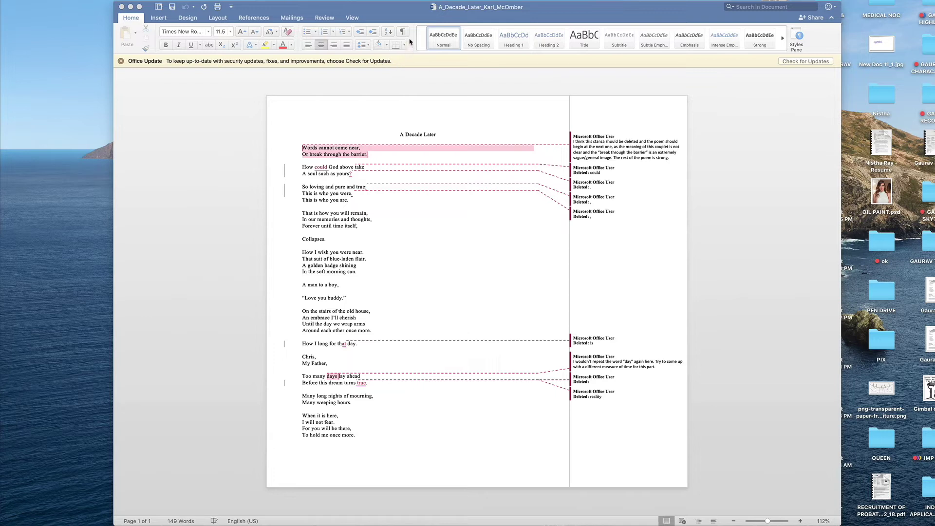
Open the Review tab's Reviewing Pane listing 6 insertions, 7 deletions and 2 comments
{"action": "left_click", "coordinate": [325, 19]}
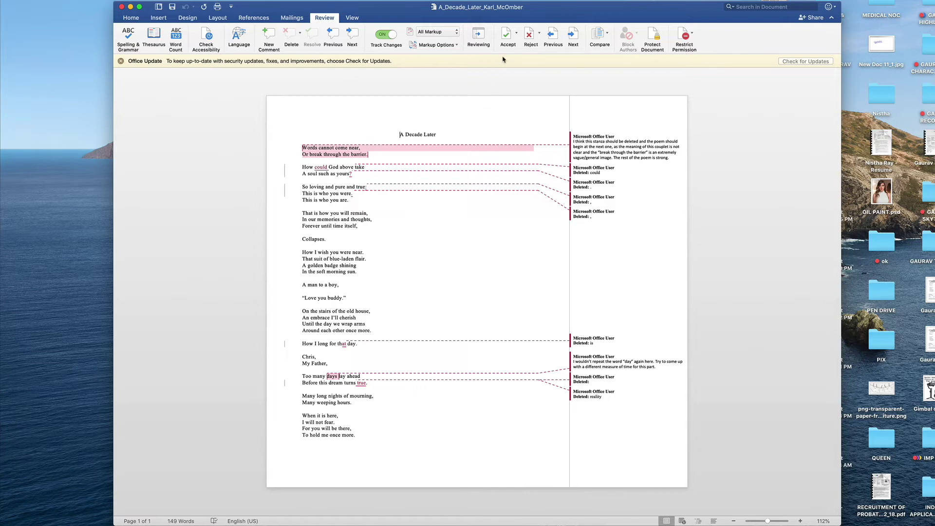
{"action": "left_click", "coordinate": [483, 38]}
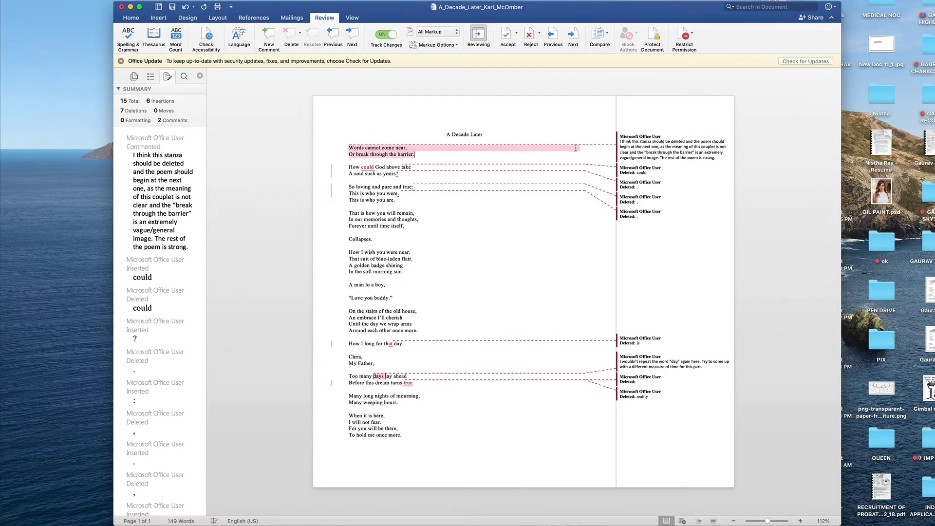
Select the margin comment suggesting the opening stanza be deleted
{"action": "left_click", "coordinate": [616, 148]}
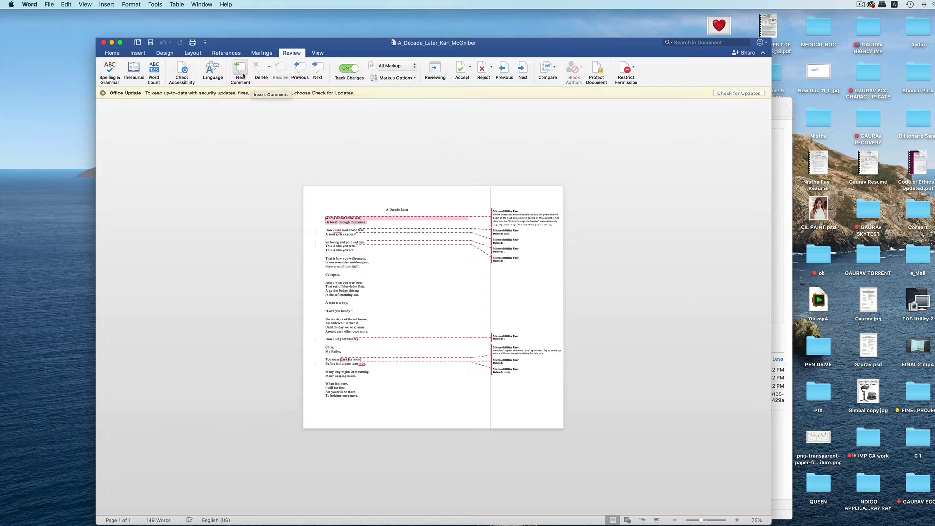
Delete the comment about repeating 'day', keeping the opening-stanza comment
{"action": "left_click", "coordinate": [526, 222]}
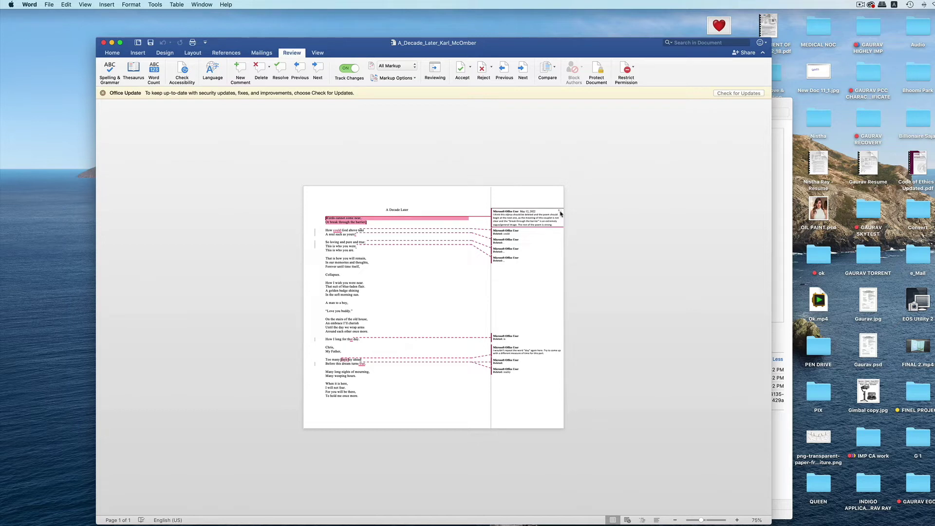
{"action": "left_click", "coordinate": [560, 212]}
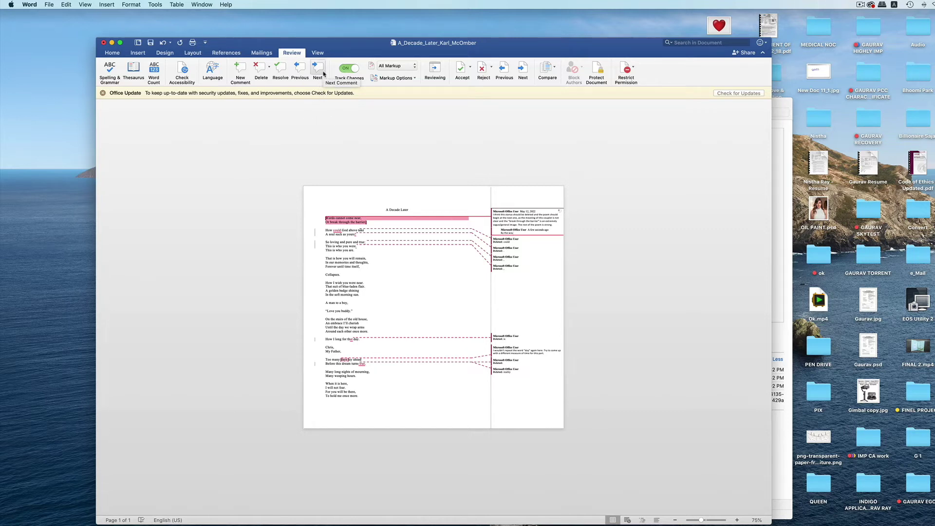
{"action": "left_click", "coordinate": [318, 69]}
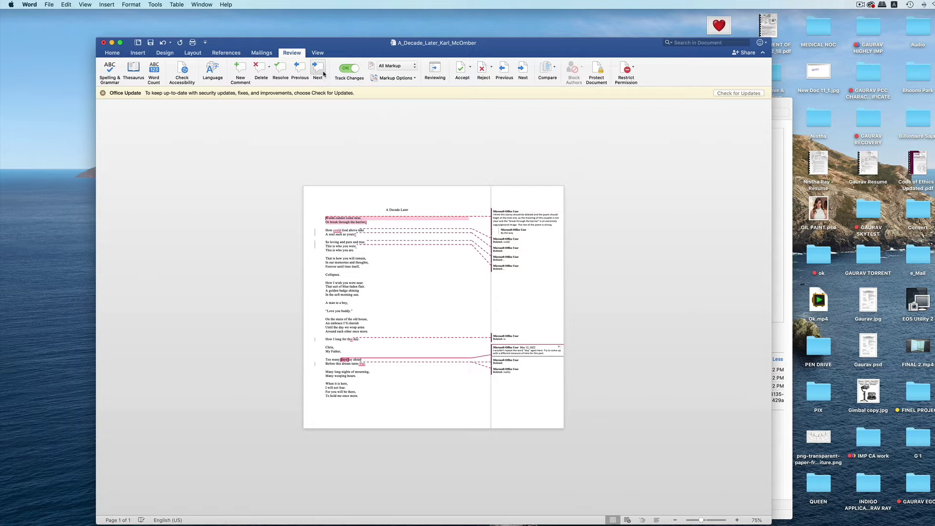
{"action": "left_click", "coordinate": [322, 72]}
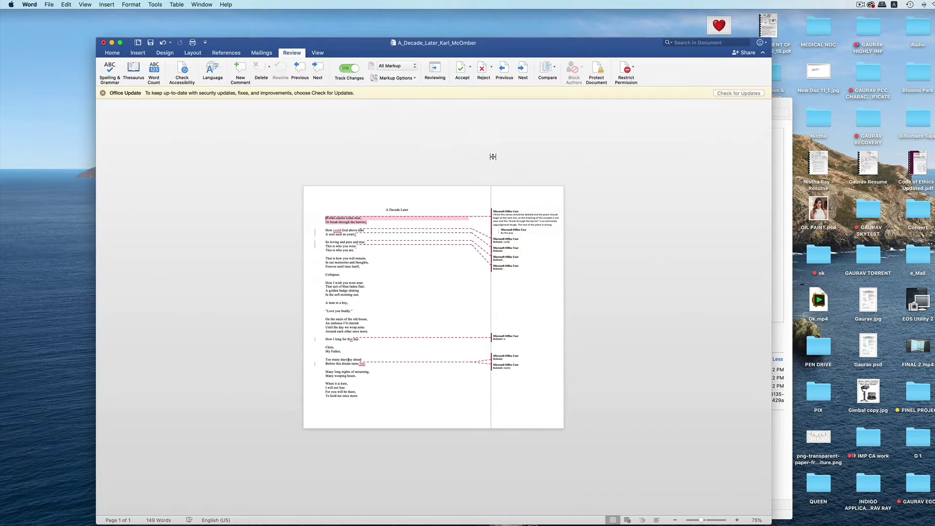
Accept all tracked changes and stop tracking
{"action": "left_click", "coordinate": [471, 71]}
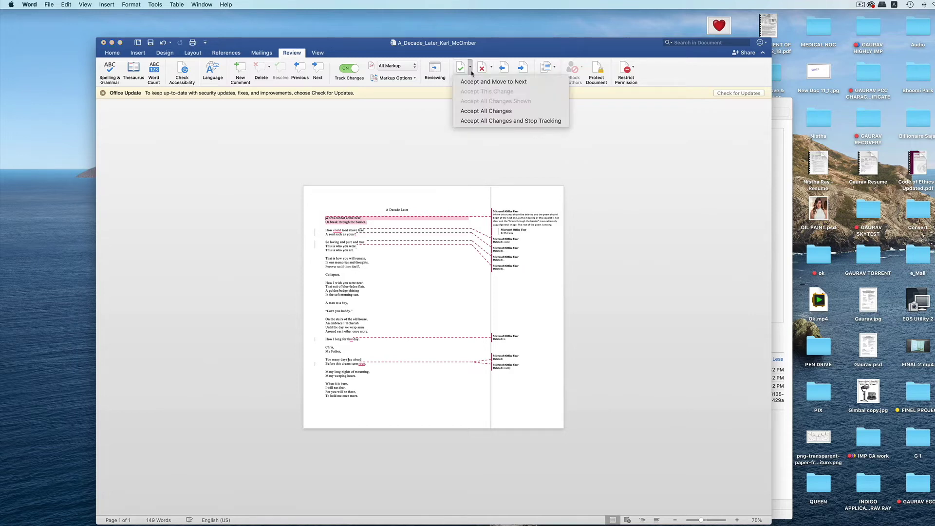
{"action": "left_click", "coordinate": [483, 121]}
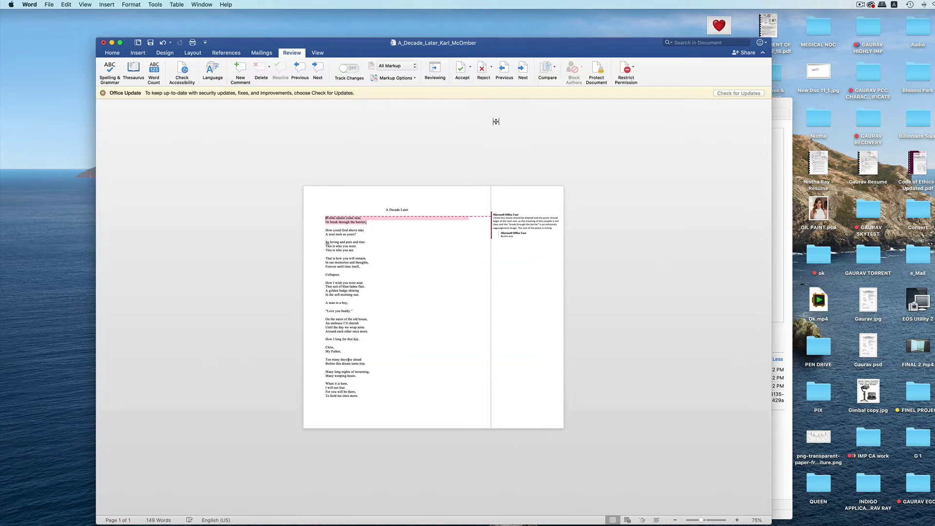
{"action": "left_click", "coordinate": [507, 217]}
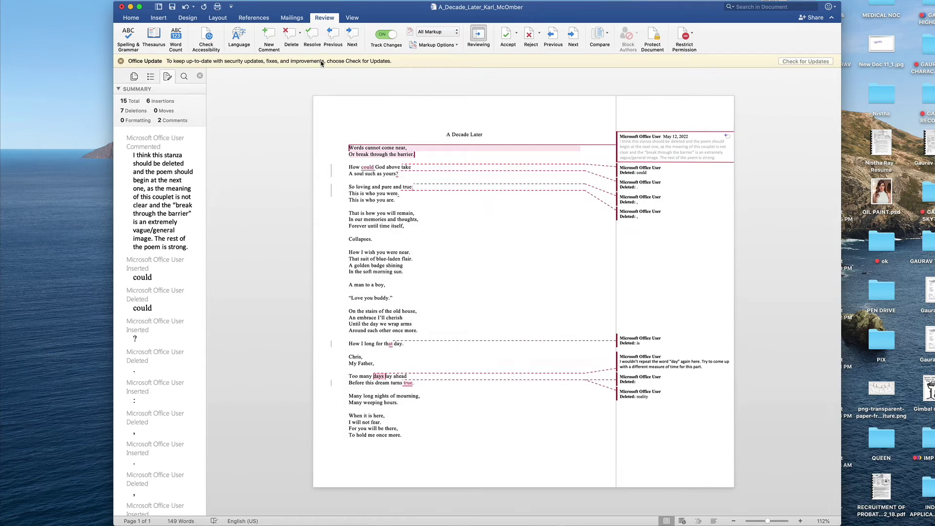
Remove the opening-stanza comment so 14 revisions and one comment remain
{"action": "left_click", "coordinate": [288, 40]}
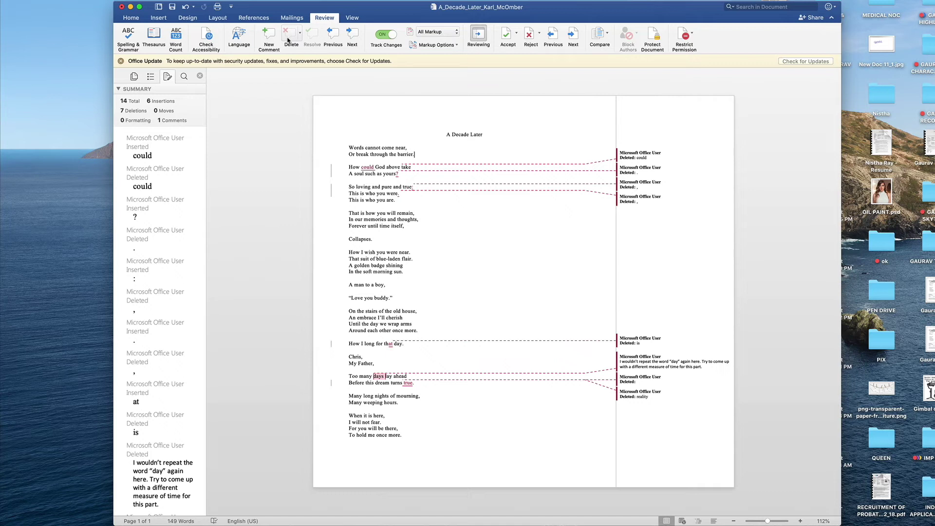
Close the revisions summary and accept the inserted 'could', moving to the next change
{"action": "left_click", "coordinate": [479, 37]}
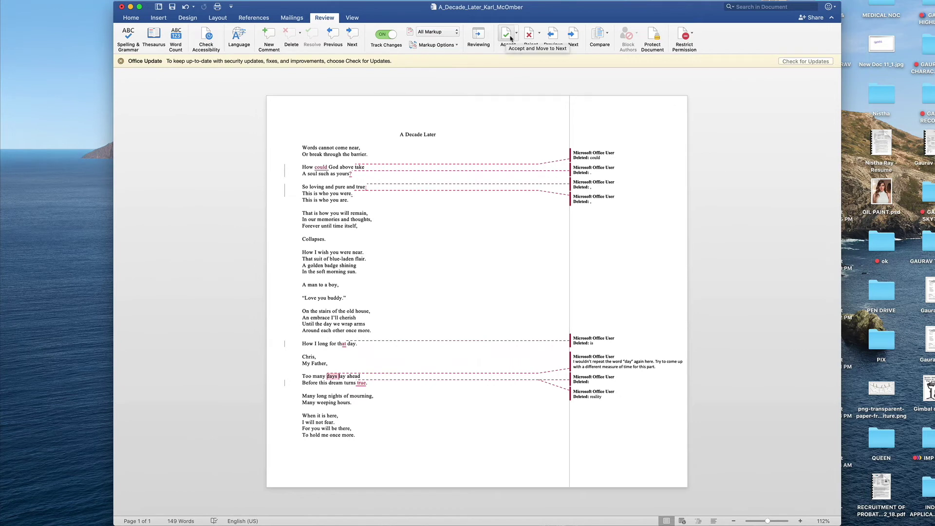
{"action": "left_click", "coordinate": [511, 38]}
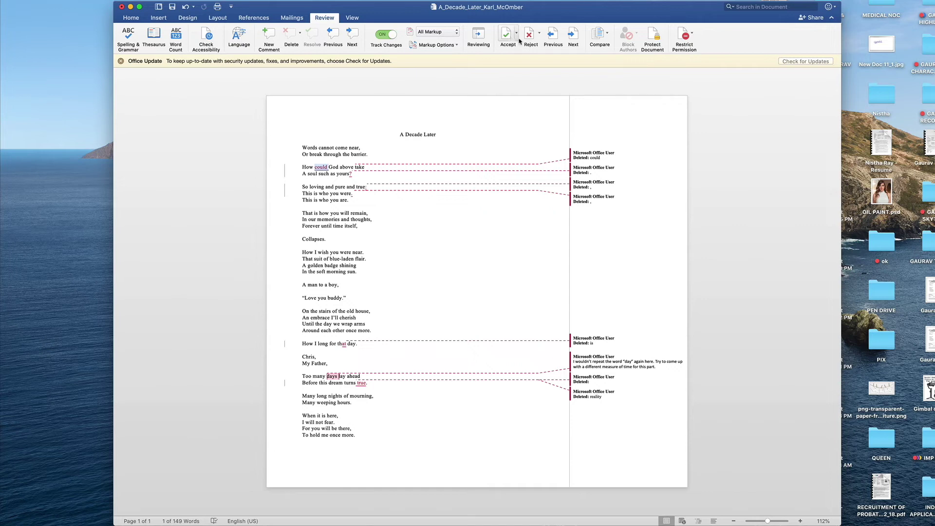
{"action": "left_click", "coordinate": [516, 39]}
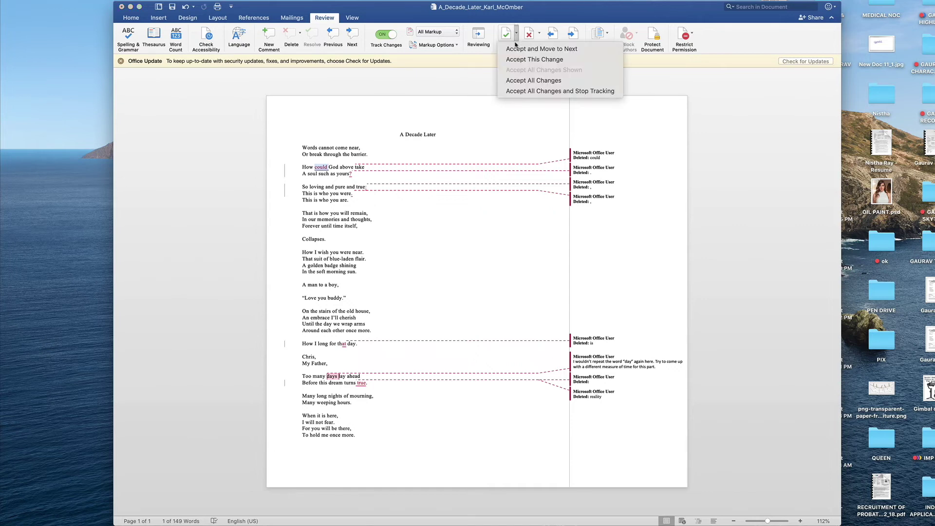
{"action": "left_click", "coordinate": [516, 50]}
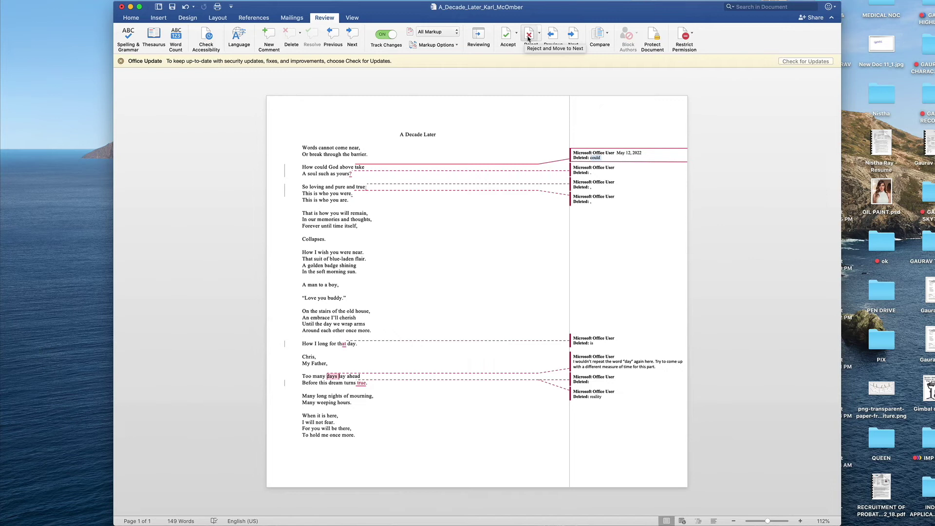
Reject the deletion of 'could' and the question mark added after 'yours'
{"action": "left_click", "coordinate": [528, 38]}
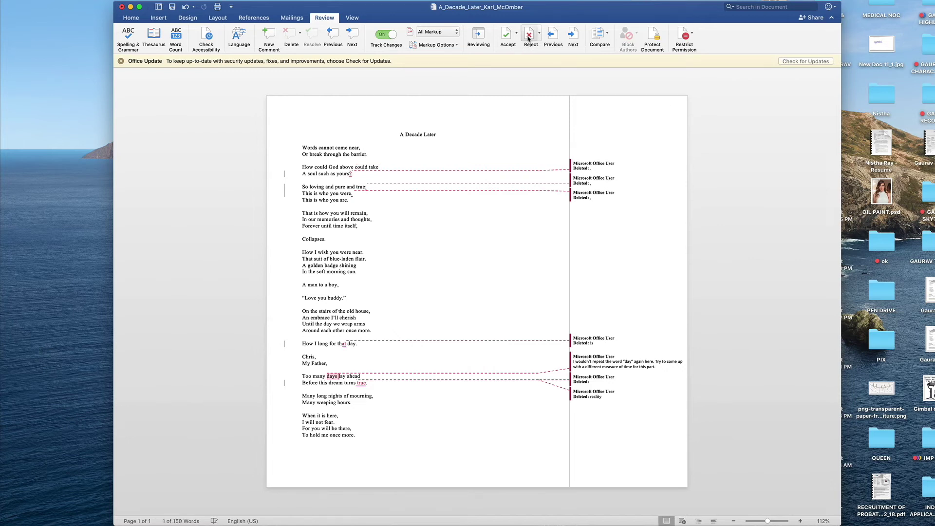
{"action": "left_click", "coordinate": [529, 38]}
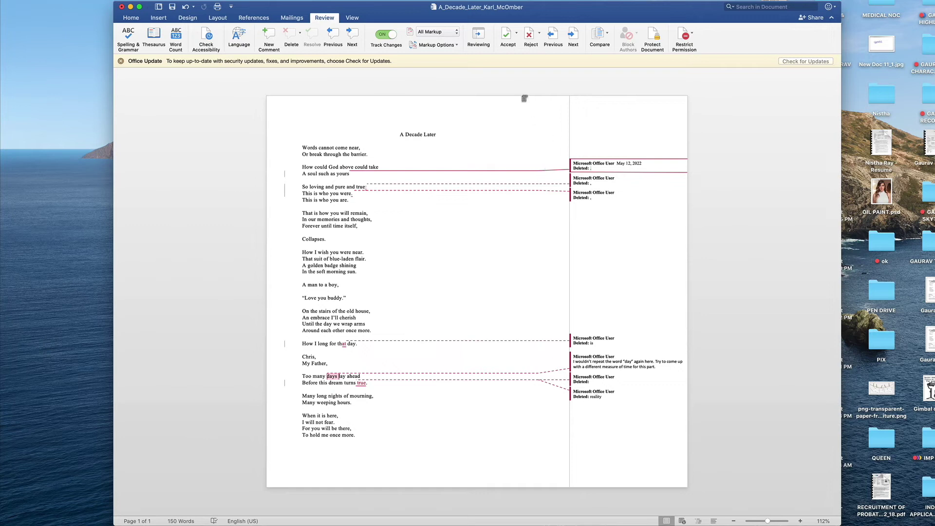
Accept all remaining changes, turn tracking off, and go to the last comment about 'days'
{"action": "left_click", "coordinate": [517, 33]}
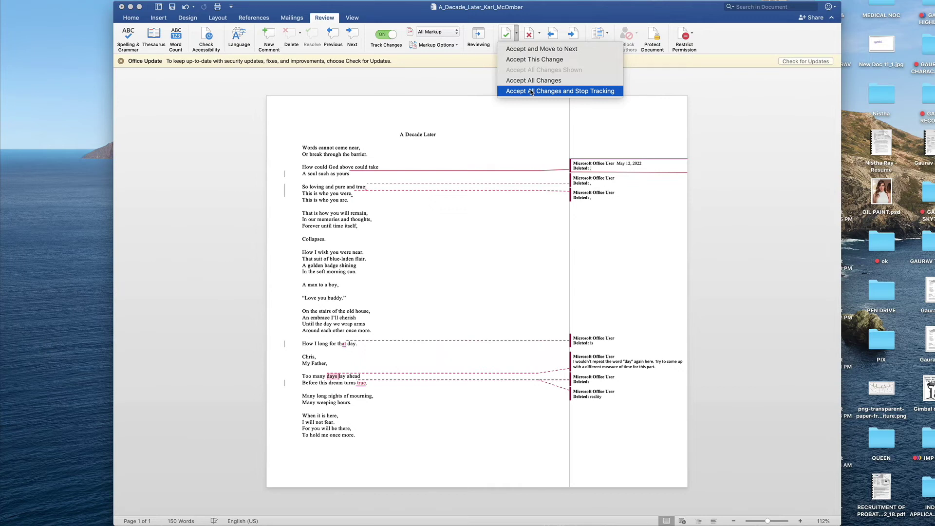
{"action": "left_click", "coordinate": [531, 91]}
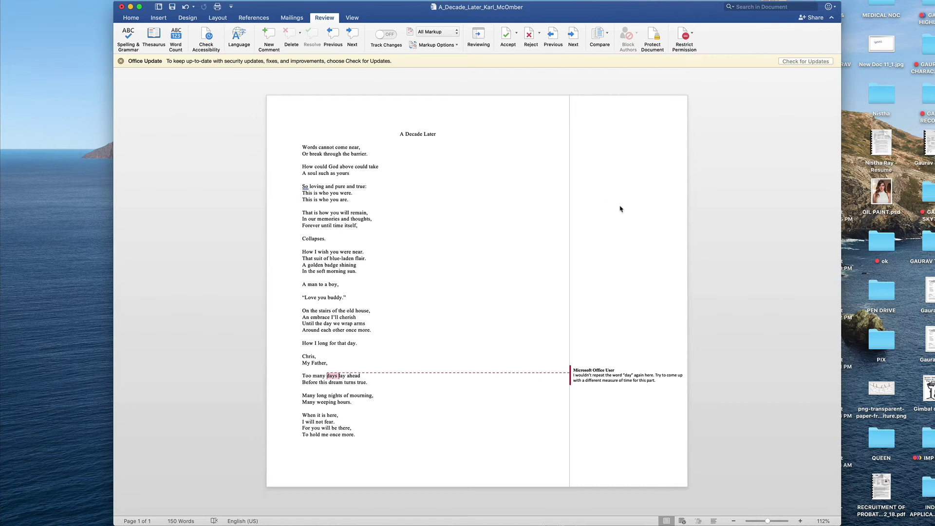
{"action": "scroll", "coordinate": [621, 209], "scroll_direction": "up", "scroll_amount": 1}
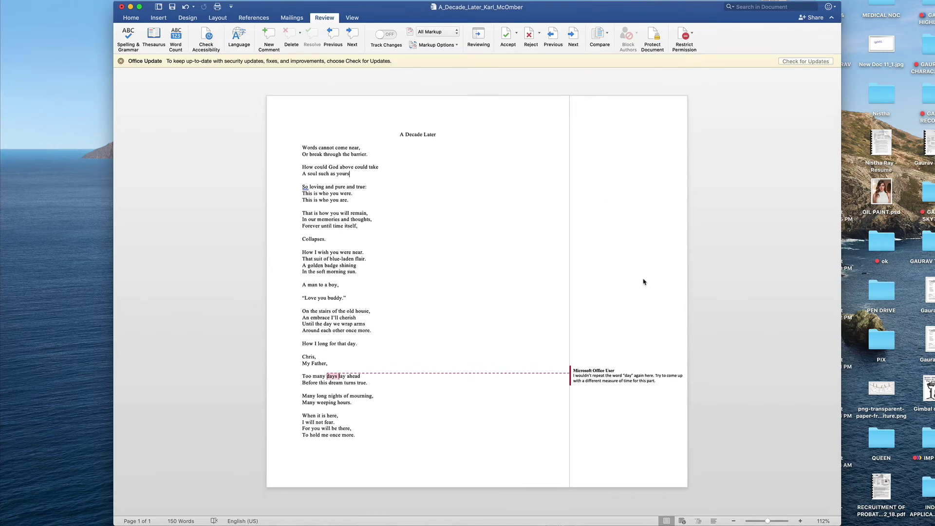
{"action": "scroll", "coordinate": [486, 223], "scroll_direction": "down", "scroll_amount": 1}
{"action": "left_click", "coordinate": [355, 46]}
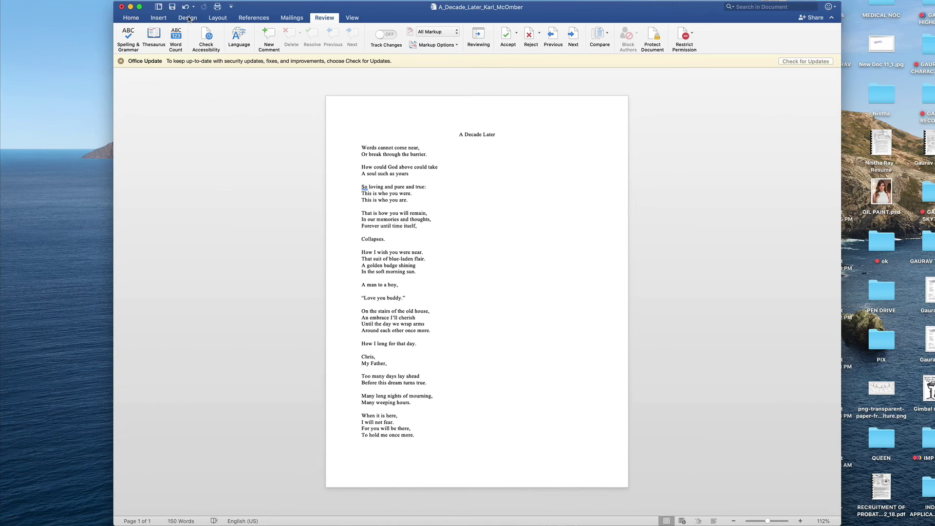
Save a copy to Downloads with 'FINAL' appended to the file name
{"action": "left_click", "coordinate": [130, 17]}
{"action": "mouse_move", "coordinate": [140, 7]}
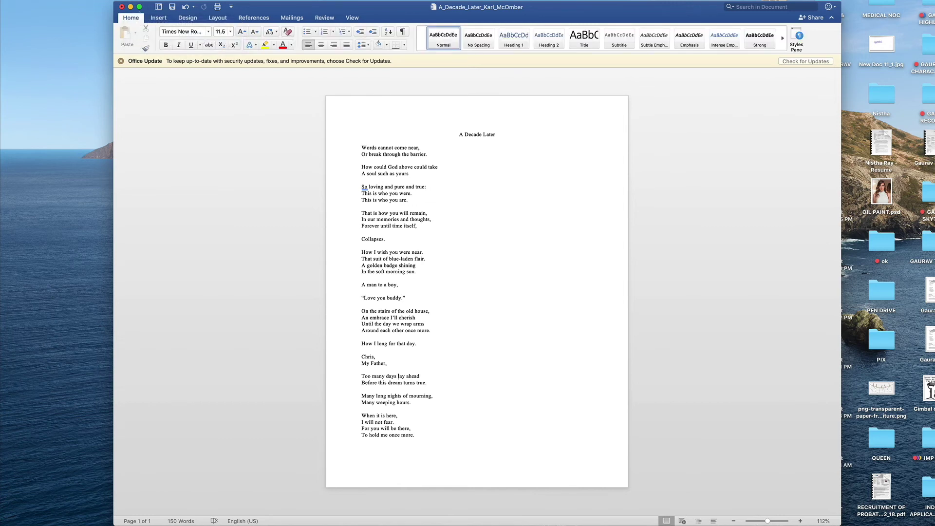
{"action": "left_click", "coordinate": [58, 0]}
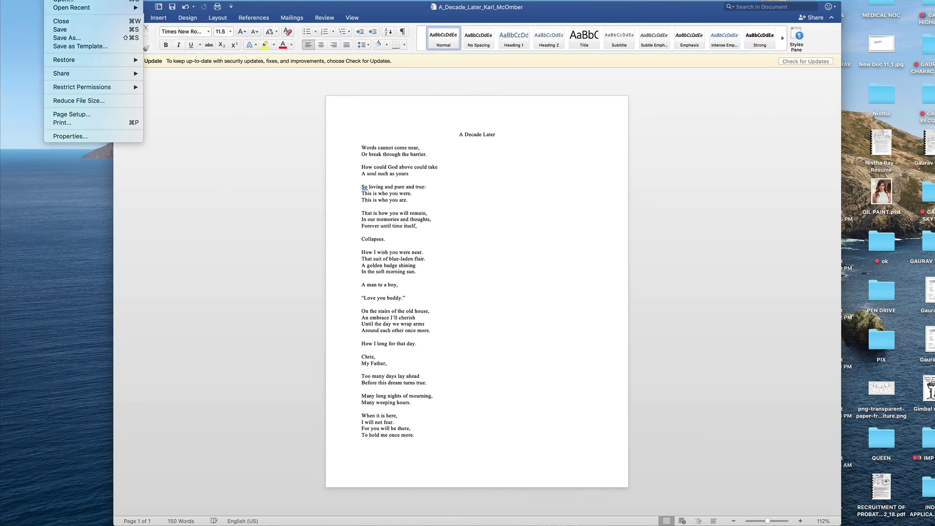
{"action": "left_click", "coordinate": [66, 39]}
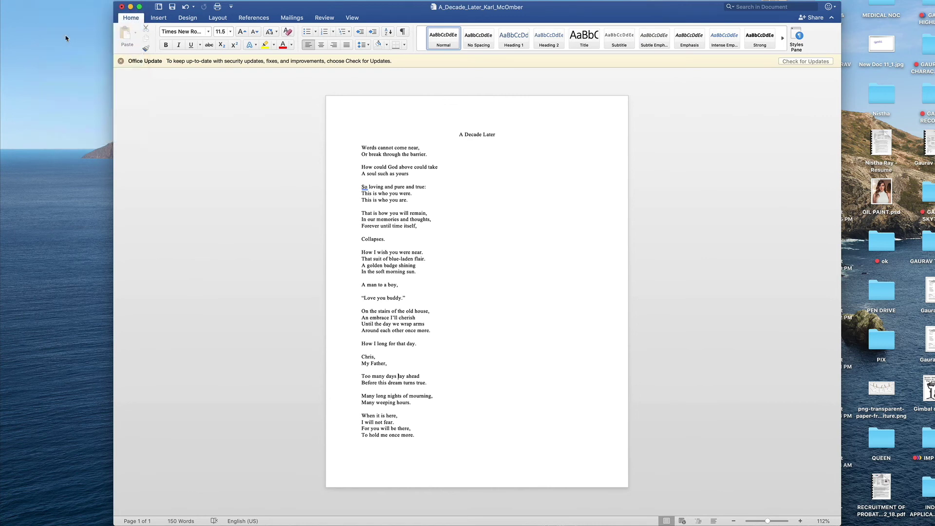
{"action": "scroll", "coordinate": [523, 90], "scroll_direction": "right", "scroll_amount": 1}
{"action": "left_click", "coordinate": [529, 36]}
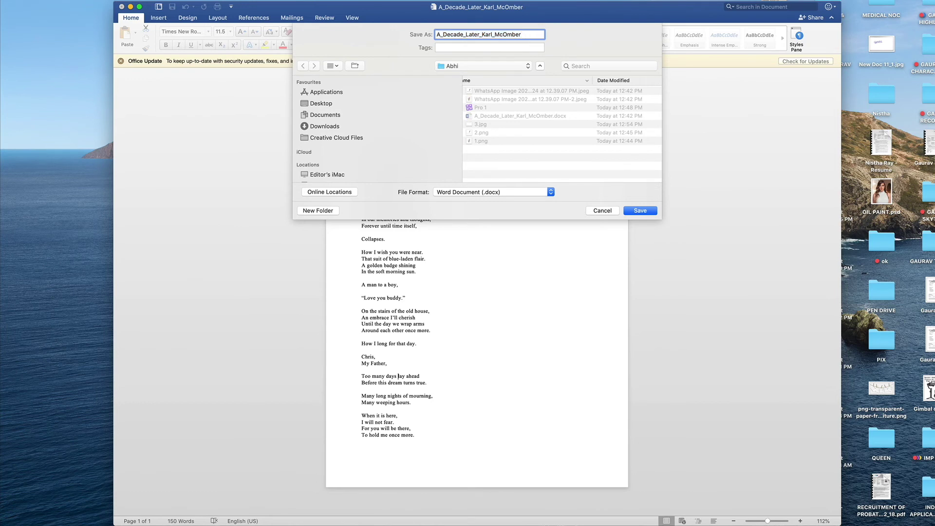
{"action": "type", "text": "FINAL"}
{"action": "left_click", "coordinate": [326, 128]}
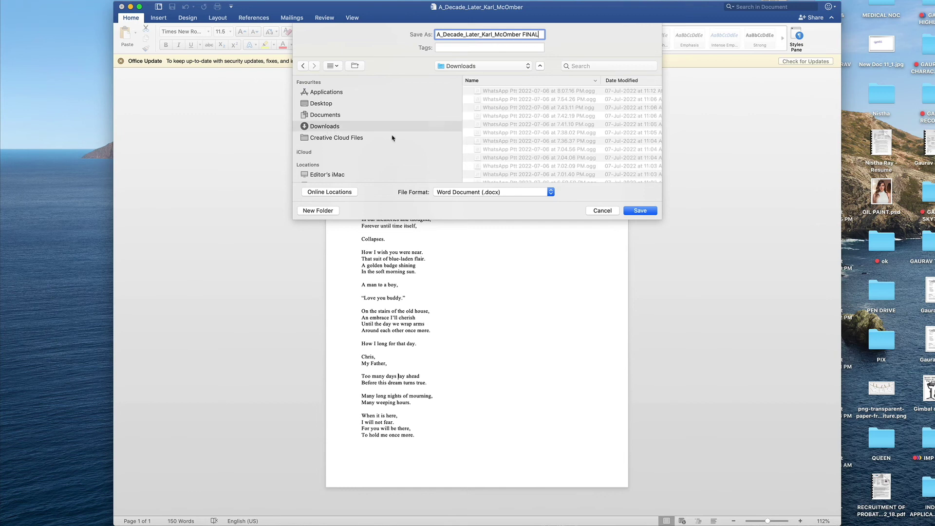
{"action": "left_click", "coordinate": [629, 212]}
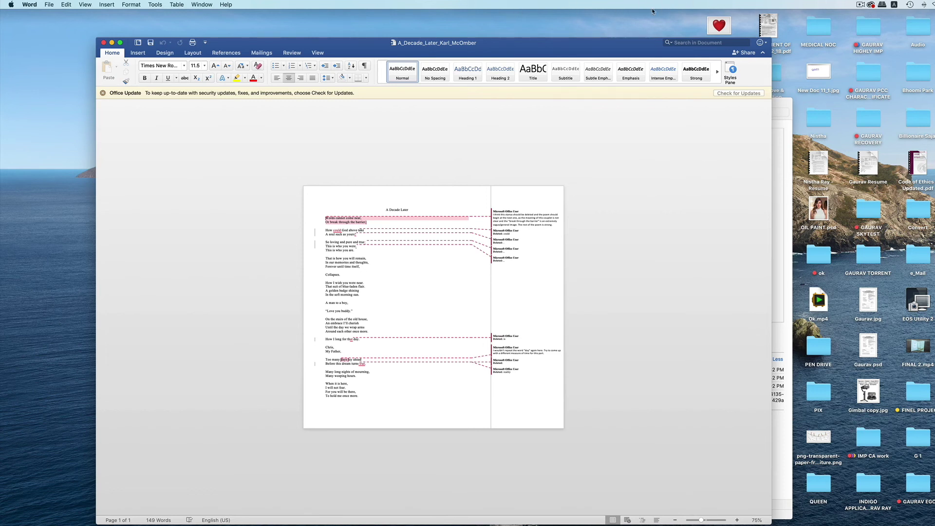
Reopen Save As and keep the file format as Word Document (.docx)
{"action": "left_click", "coordinate": [50, 4]}
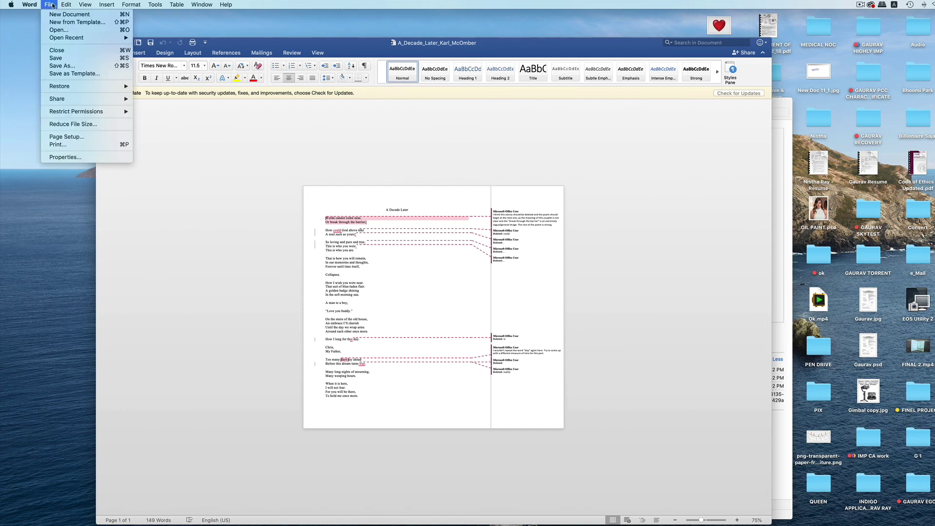
{"action": "left_click", "coordinate": [67, 66]}
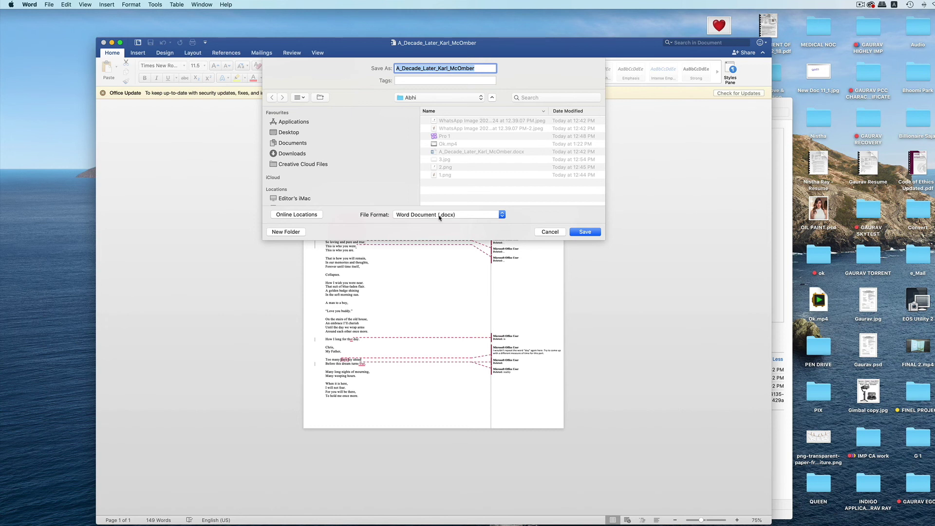
{"action": "left_click", "coordinate": [502, 215]}
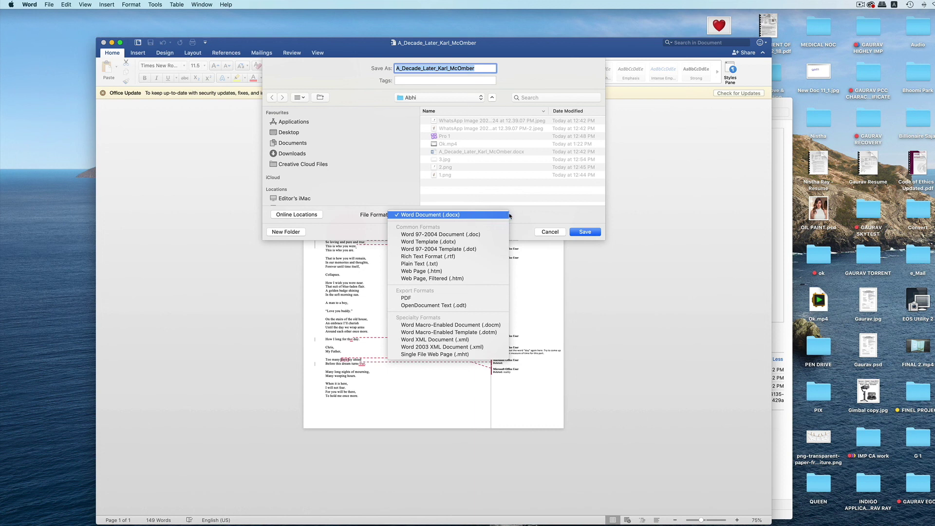
{"action": "left_click", "coordinate": [516, 215]}
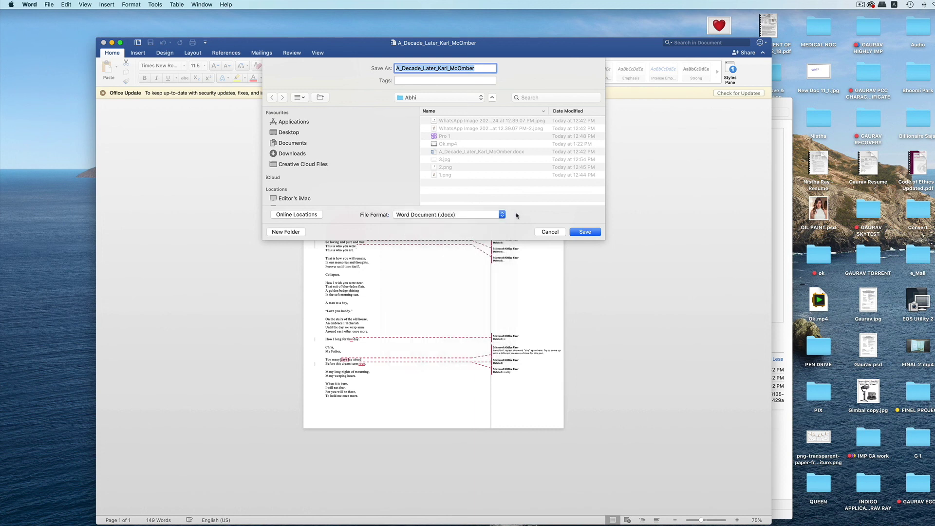